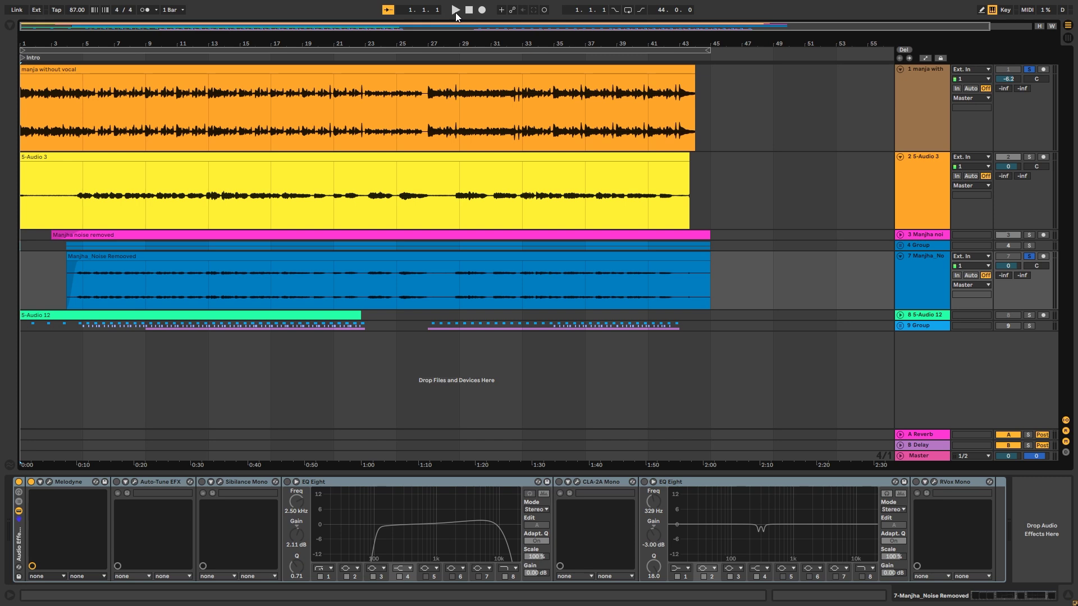
# Play the arrangement from the beginning to hear the vocal without Auto-Tune, and stop playback.
pyautogui.click(456, 11)
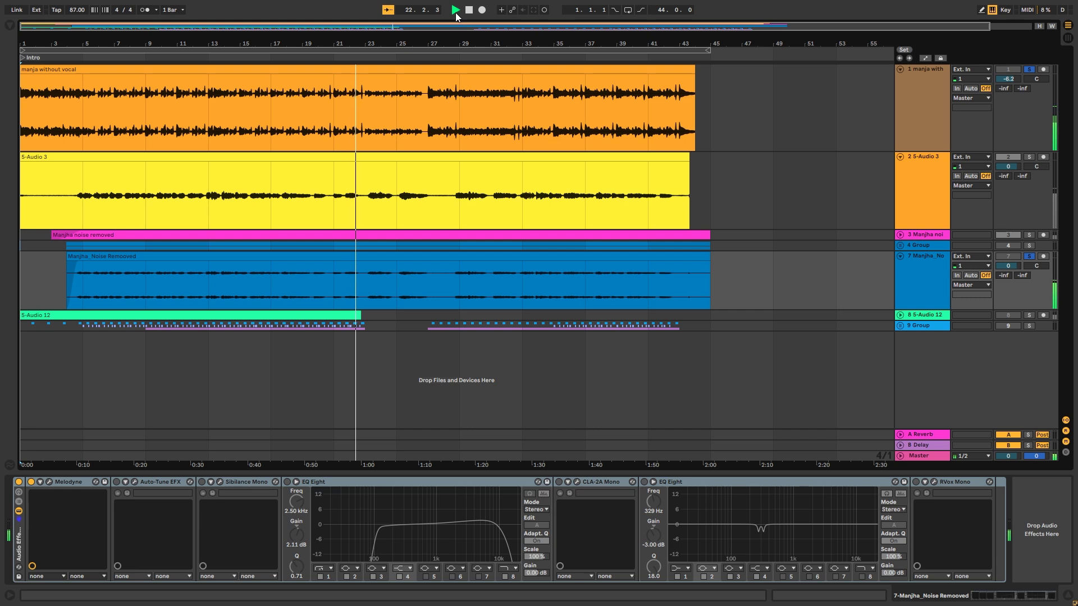
pyautogui.press('space')
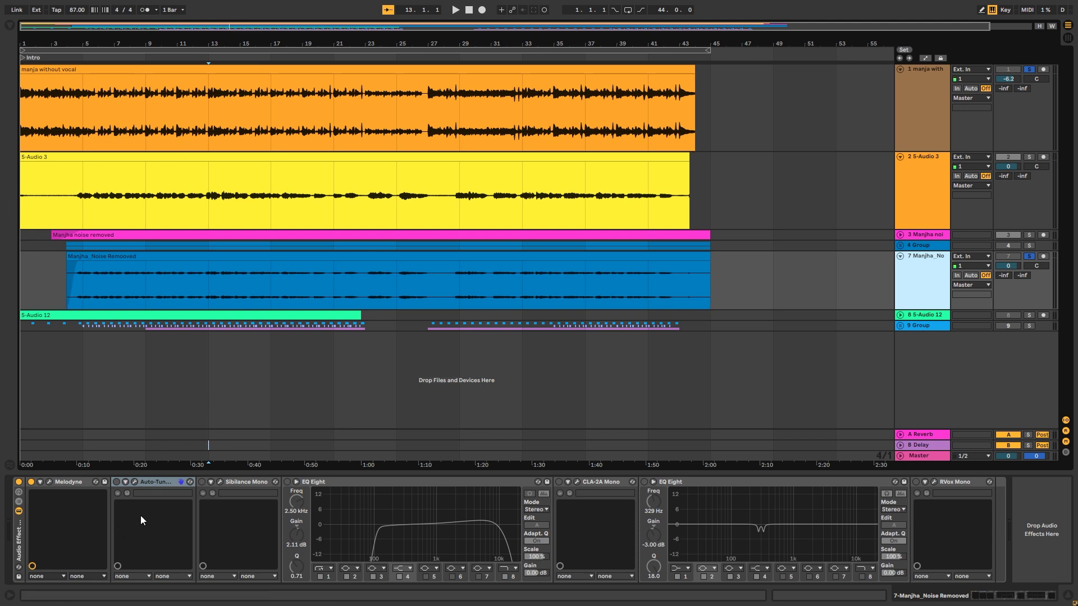
# Add the Antares Auto-Tune EFX plug-in after Melodyne on the Manjha_Noise Remooved vocal track.
pyautogui.click(10, 25)
pyautogui.moveTo(110, 92); pyautogui.dragTo(117, 517)
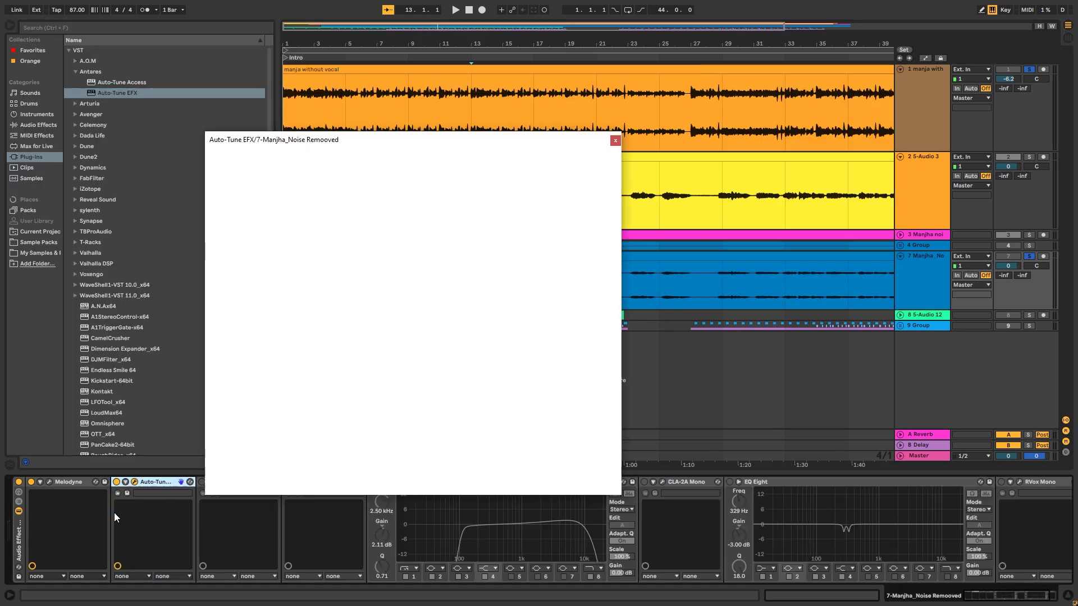
pyautogui.click(10, 27)
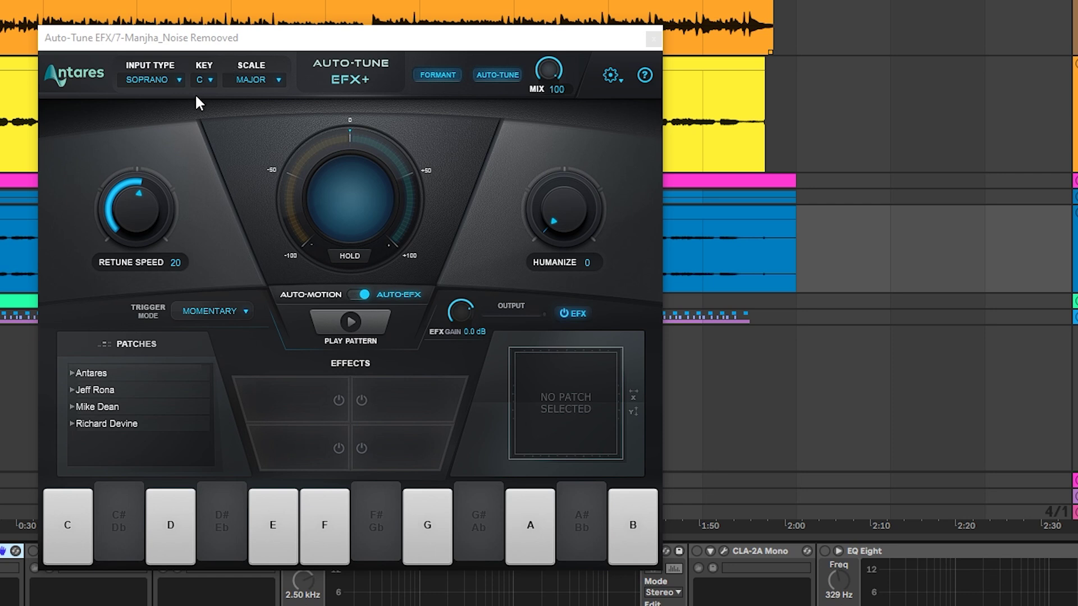
# Set the Auto-Tune key to Db and the scale to Minor.
pyautogui.click(208, 79)
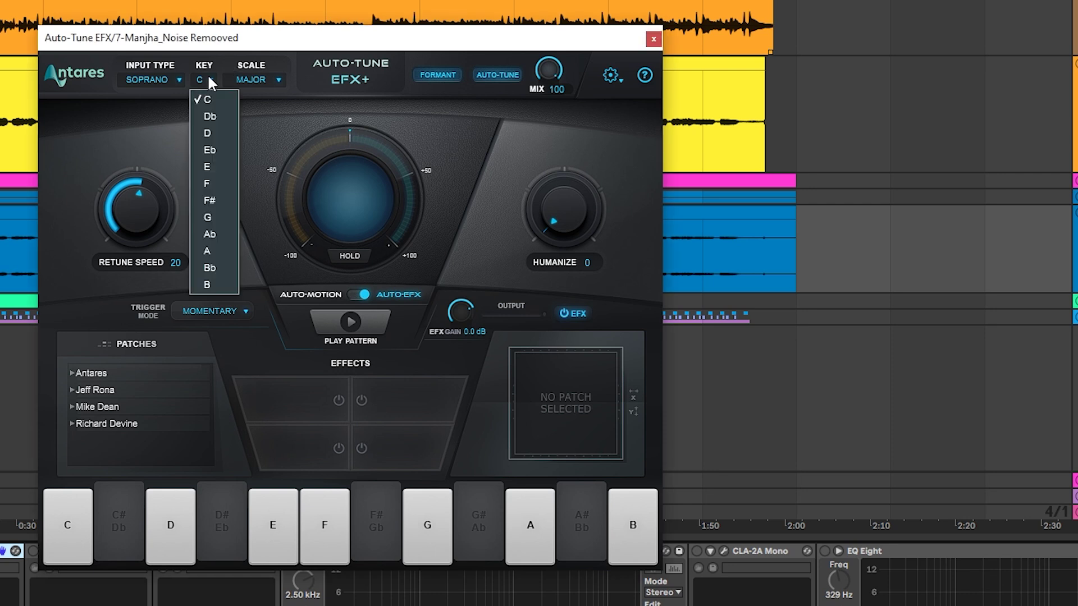
pyautogui.click(217, 115)
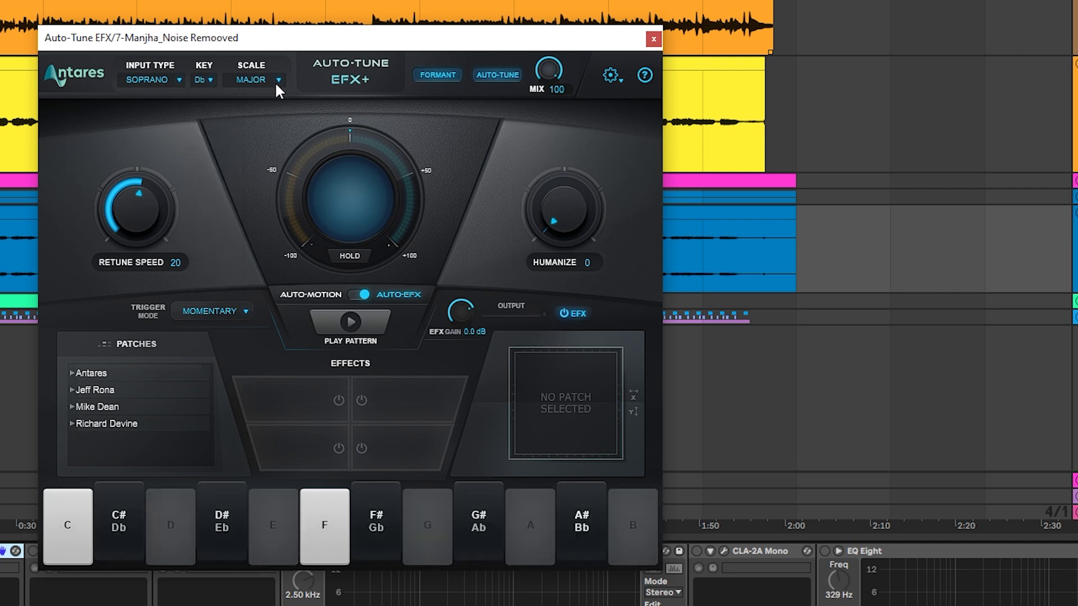
pyautogui.click(274, 81)
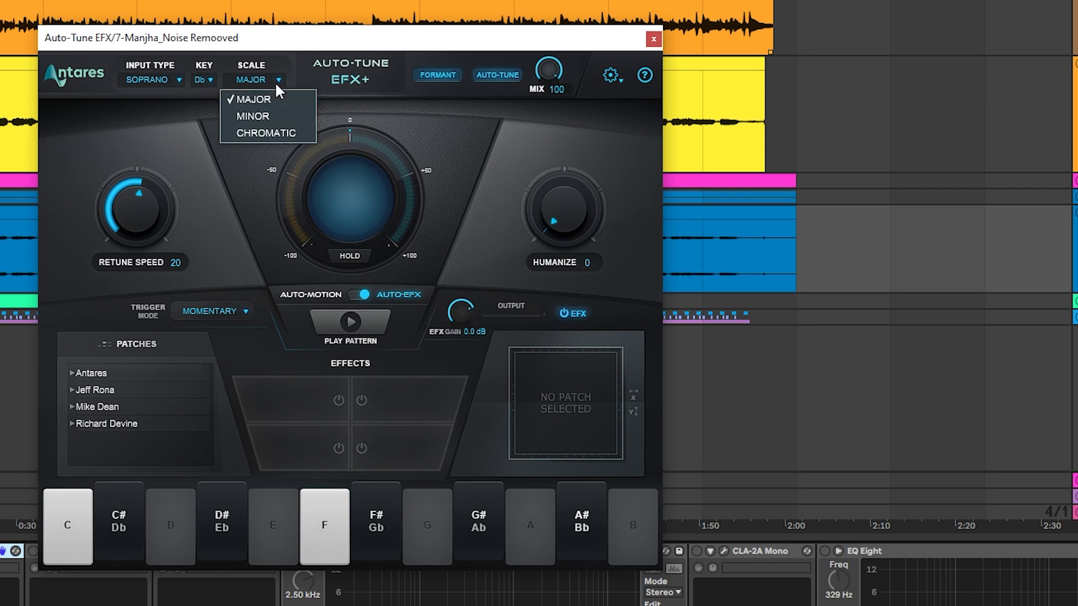
pyautogui.click(276, 118)
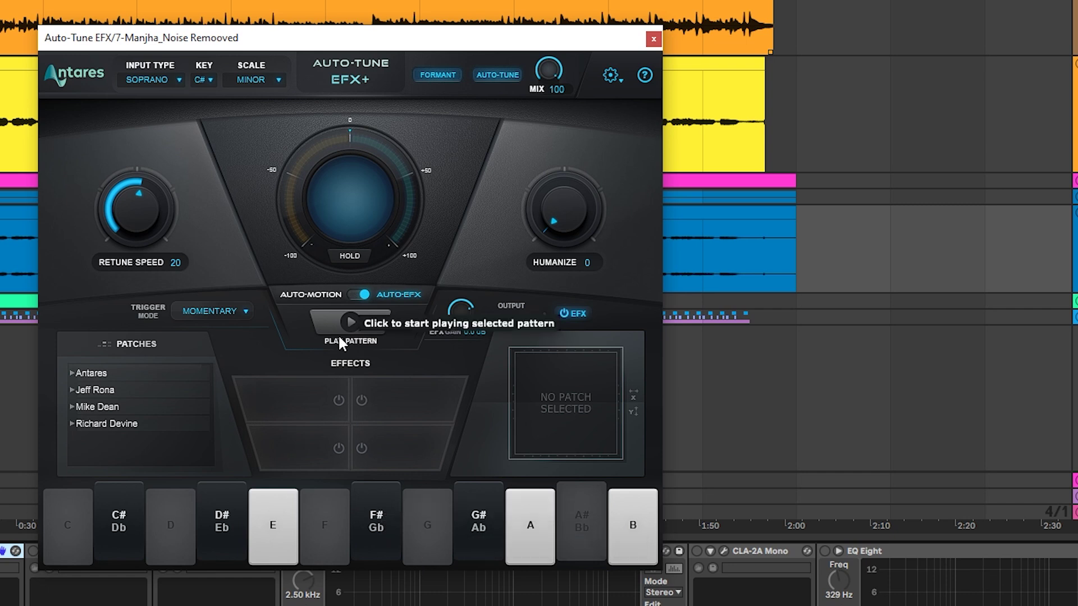
# Audition the vocal with Retune Speed at 0, set Retune Speed to 21, and try out the Humanize control.
pyautogui.moveTo(135, 220); pyautogui.dragTo(135, 258)
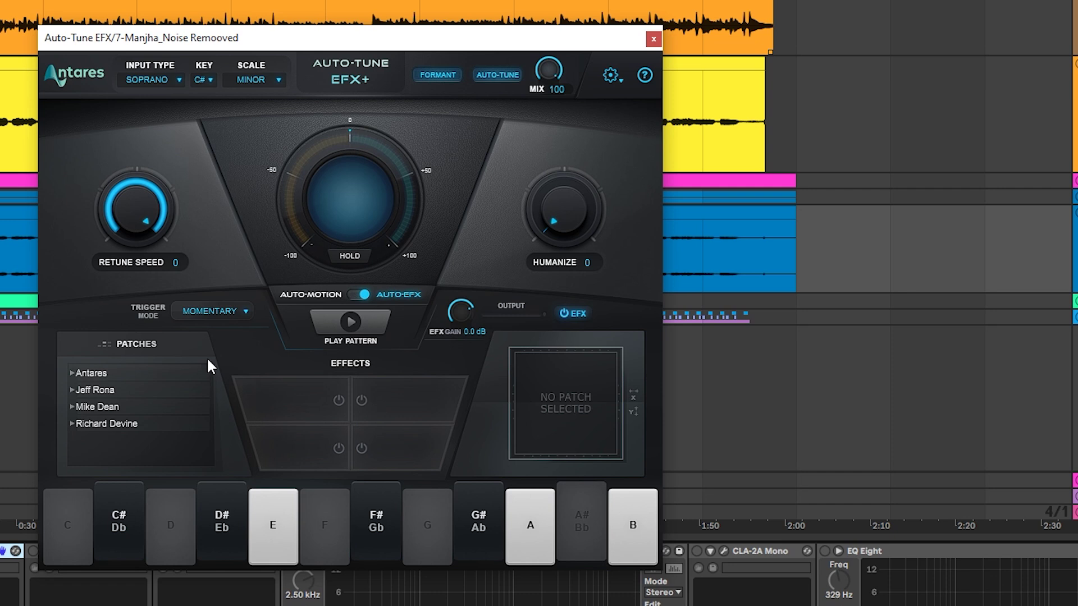
pyautogui.press('space')
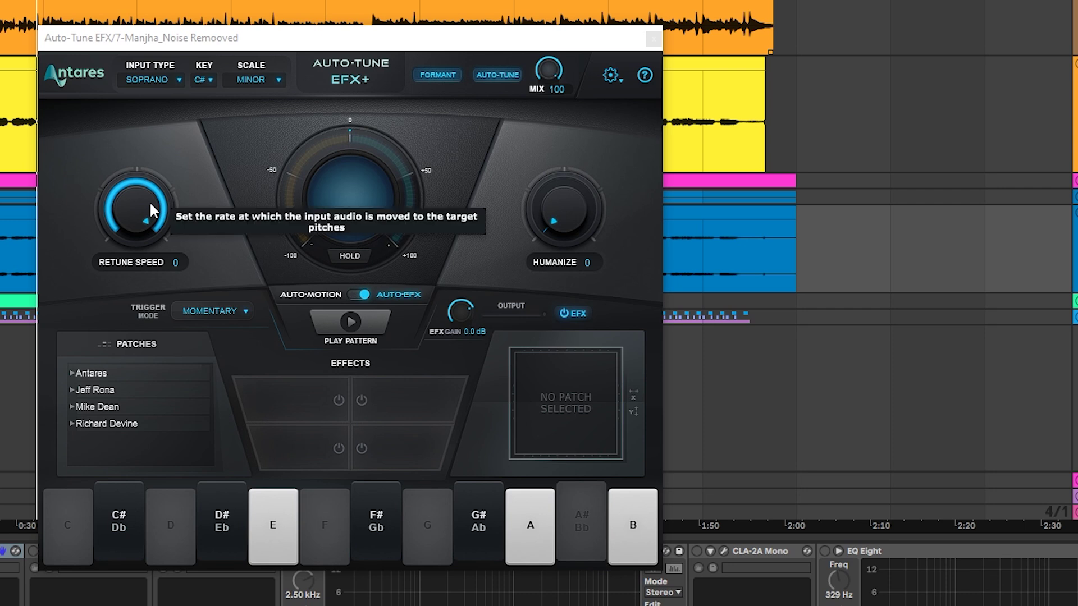
pyautogui.moveTo(149, 201); pyautogui.dragTo(165, 318)
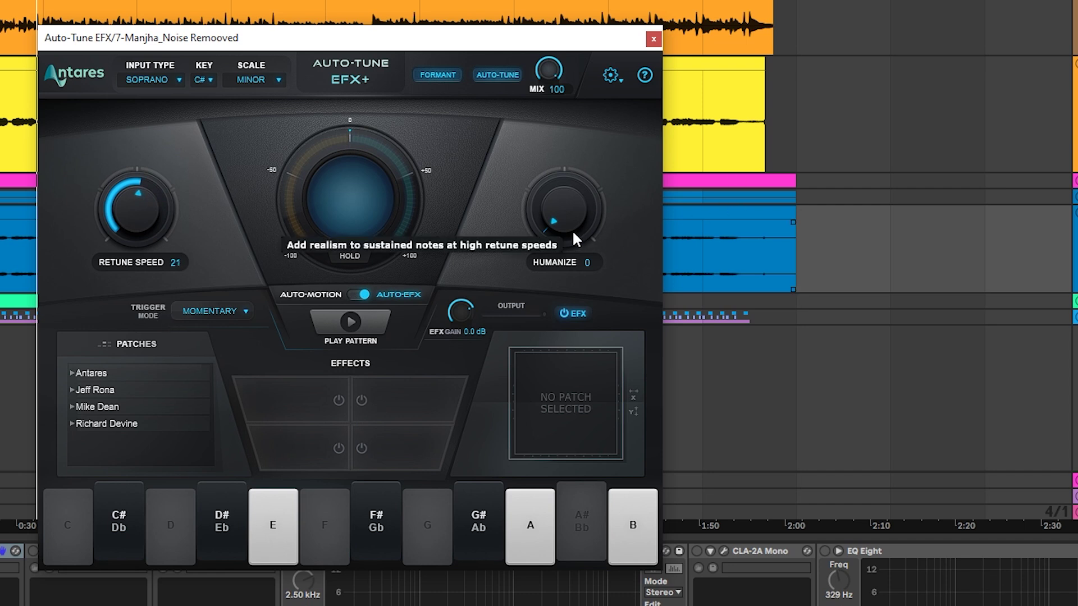
pyautogui.moveTo(572, 231); pyautogui.dragTo(554, 159)
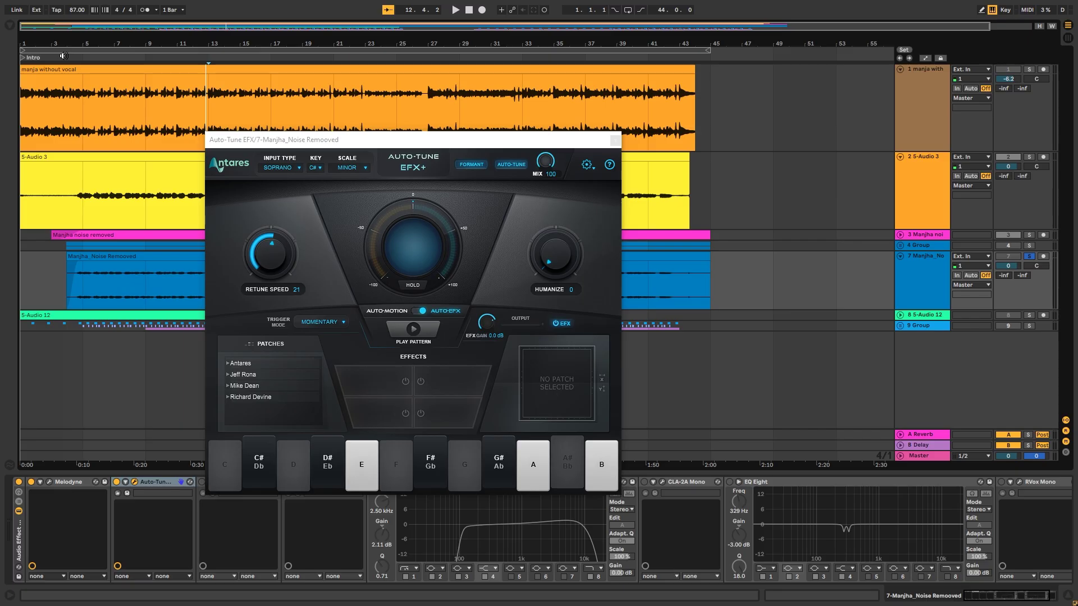
# Turn off Melodyne and audition the vocal from around bar 3 with Retune Speed at 0.
pyautogui.click(32, 481)
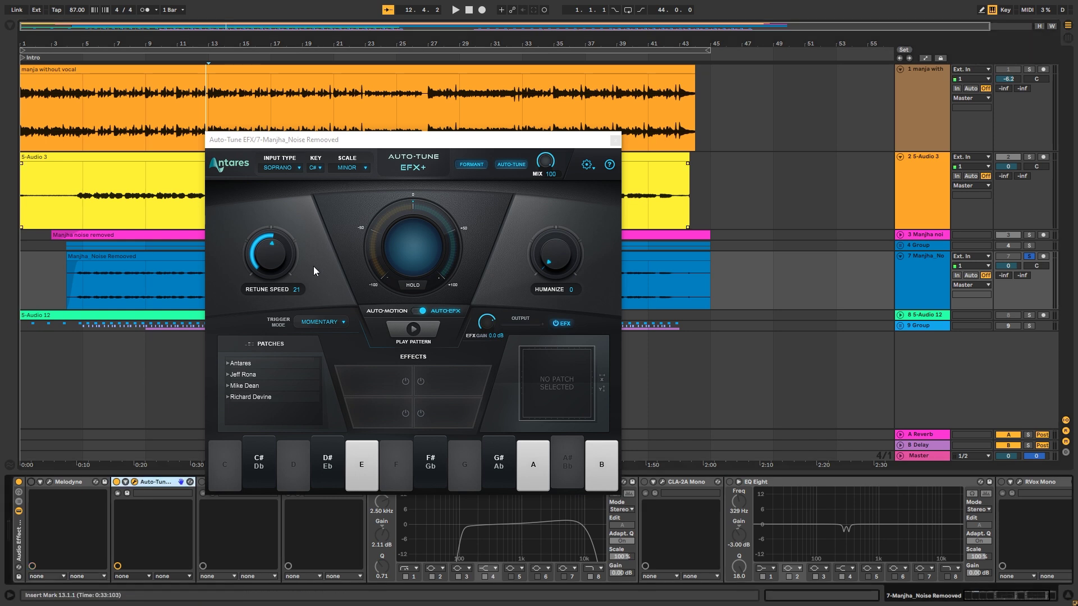
pyautogui.click(62, 59)
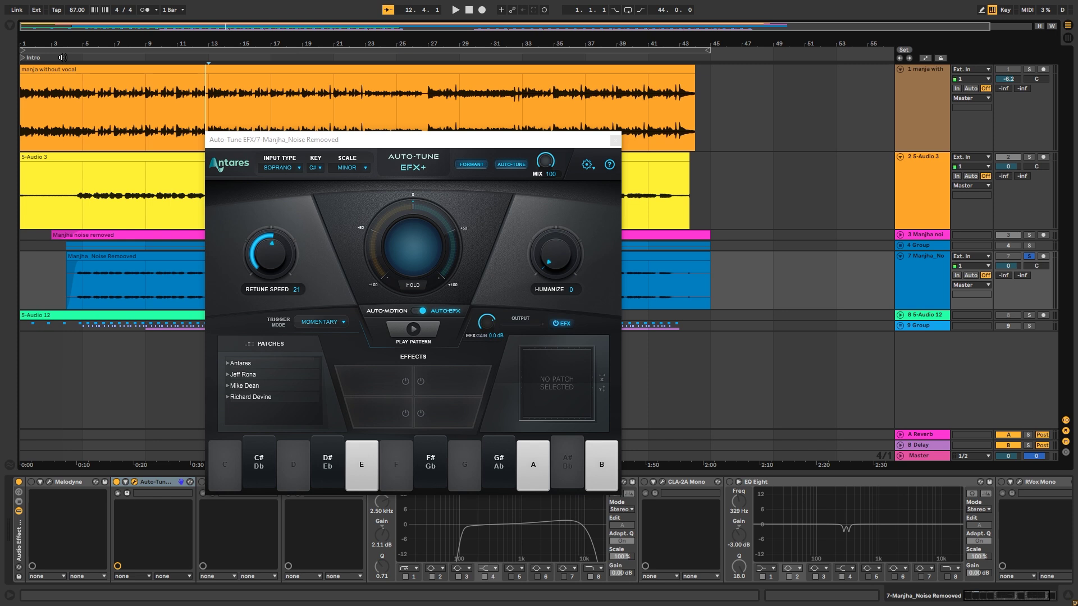
pyautogui.moveTo(270, 254); pyautogui.dragTo(268, 268)
pyautogui.press('space')
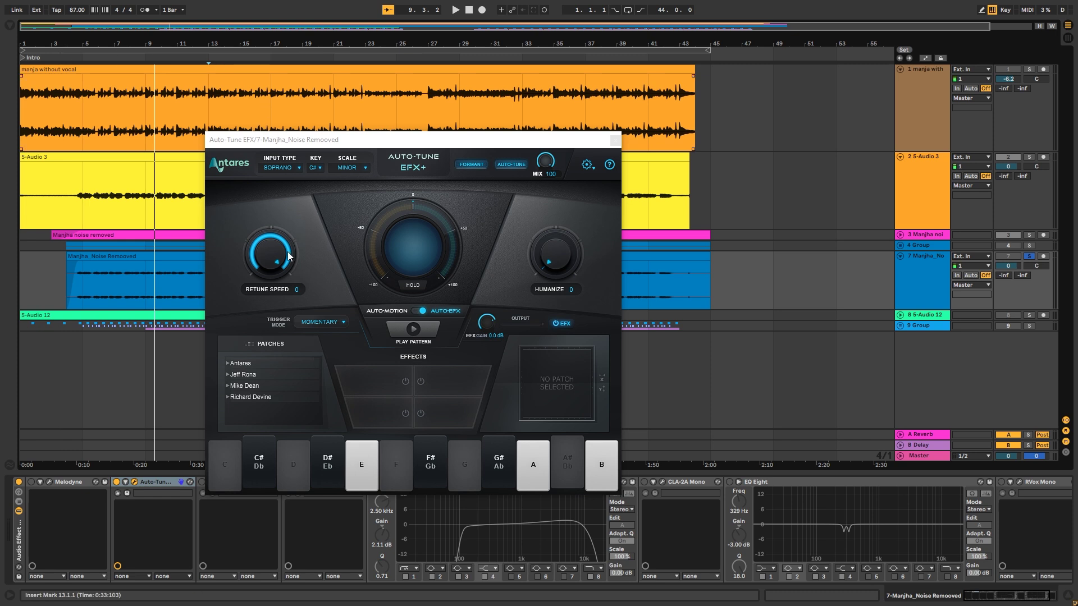
# Set Retune Speed to 21 and Humanize to 16, and turn Melodyne back on.
pyautogui.moveTo(288, 256); pyautogui.dragTo(287, 319)
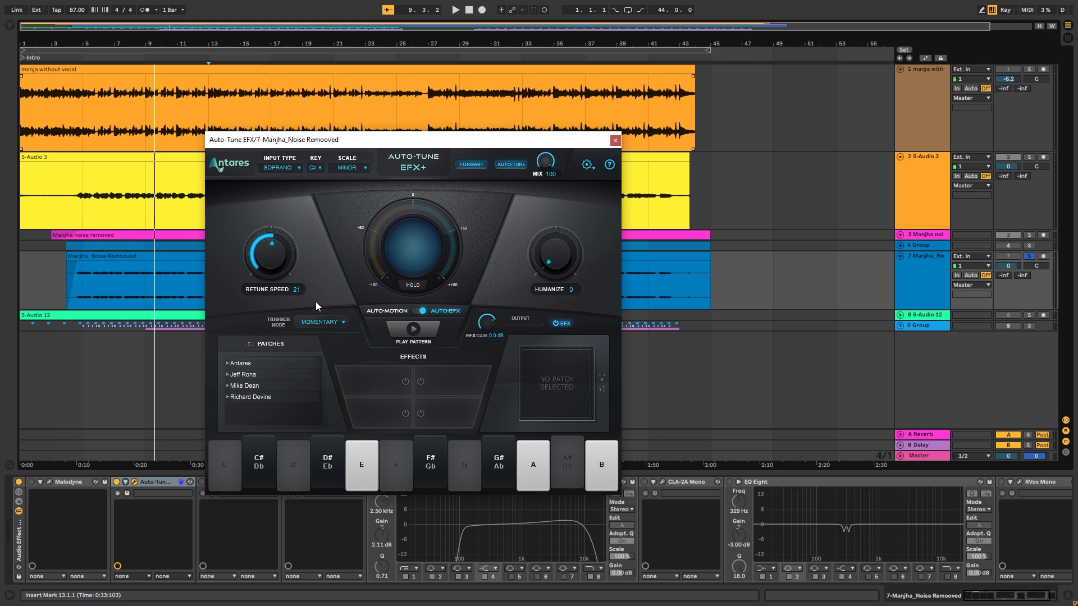
pyautogui.moveTo(560, 260); pyautogui.dragTo(556, 244)
pyautogui.click(32, 482)
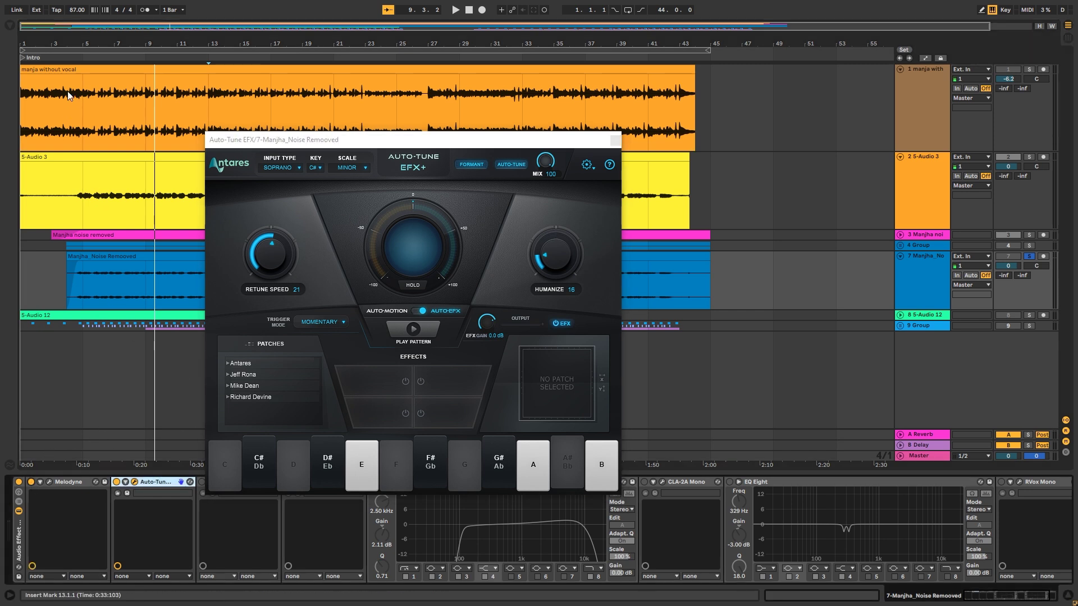
# Play the vocal from around bar 3 and compare it with Auto-Tune bypassed and enabled.
pyautogui.click(64, 58)
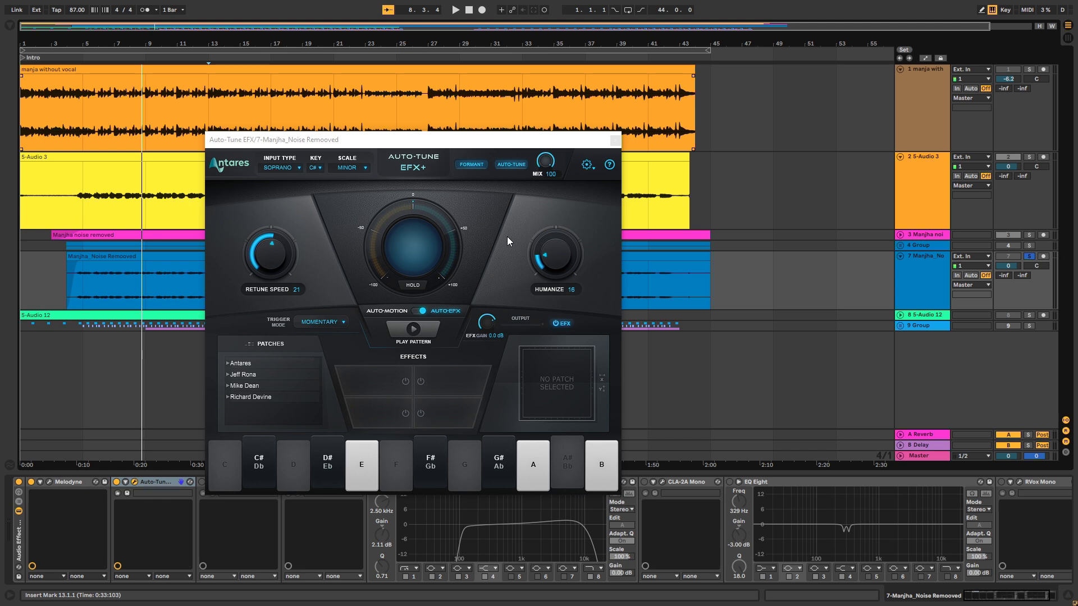
pyautogui.press('space')
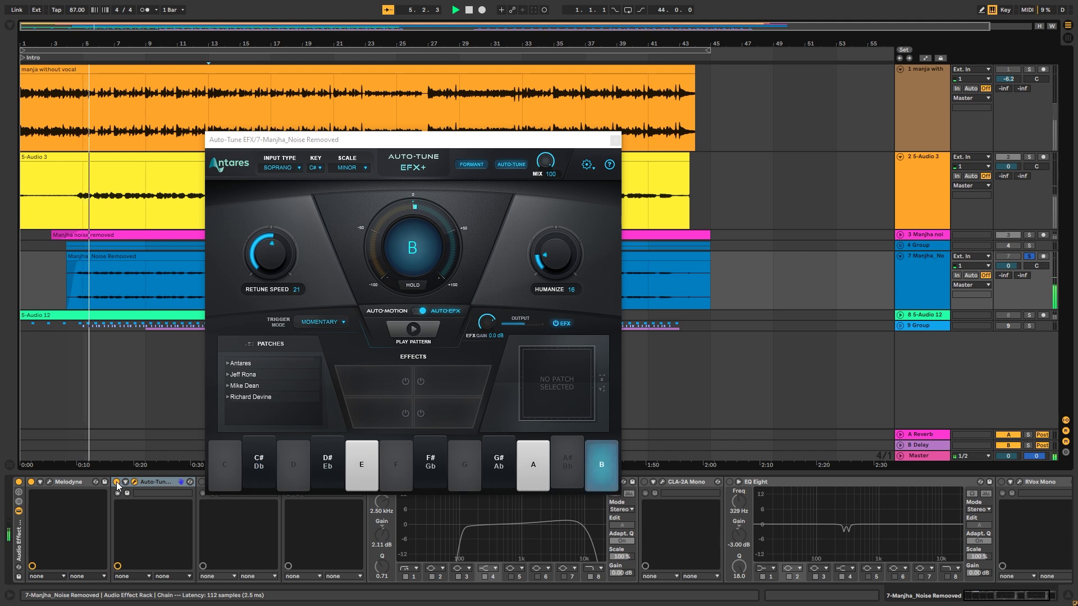
pyautogui.click(116, 481)
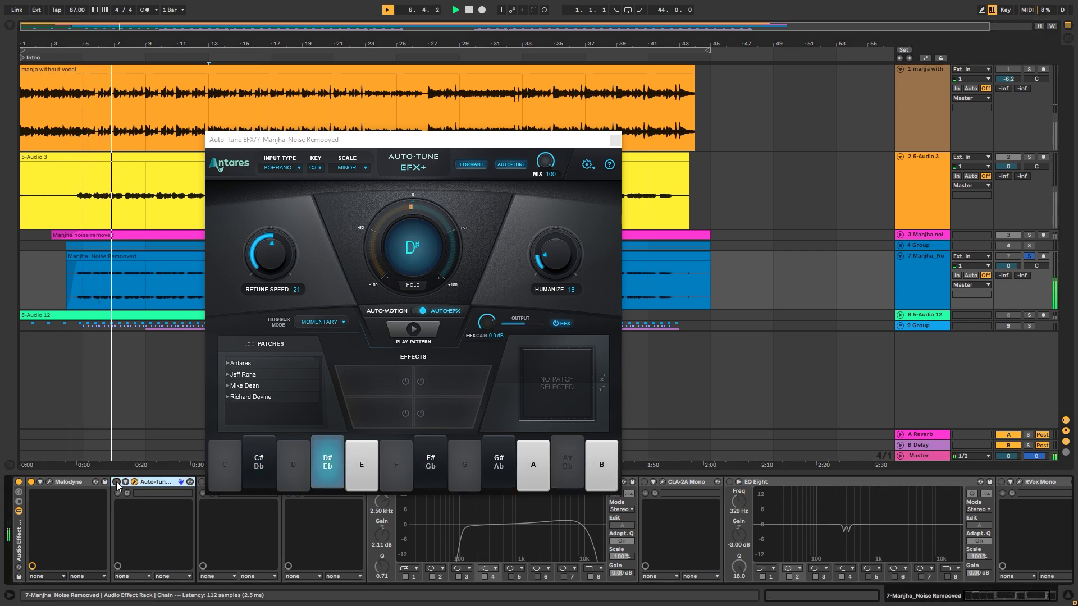
pyautogui.click(116, 481)
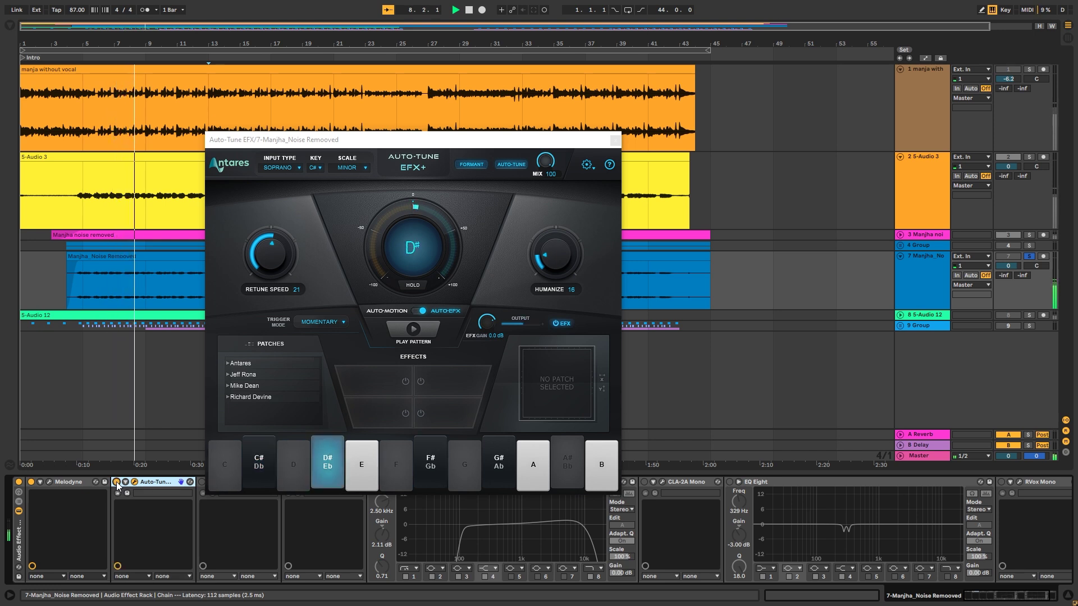
pyautogui.click(116, 481)
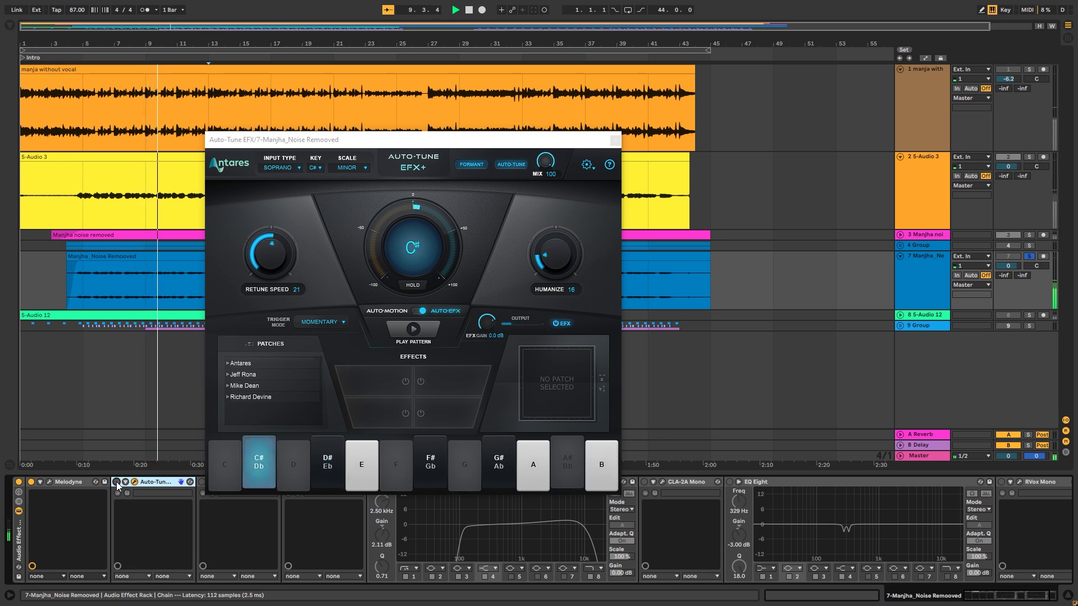
pyautogui.click(116, 481)
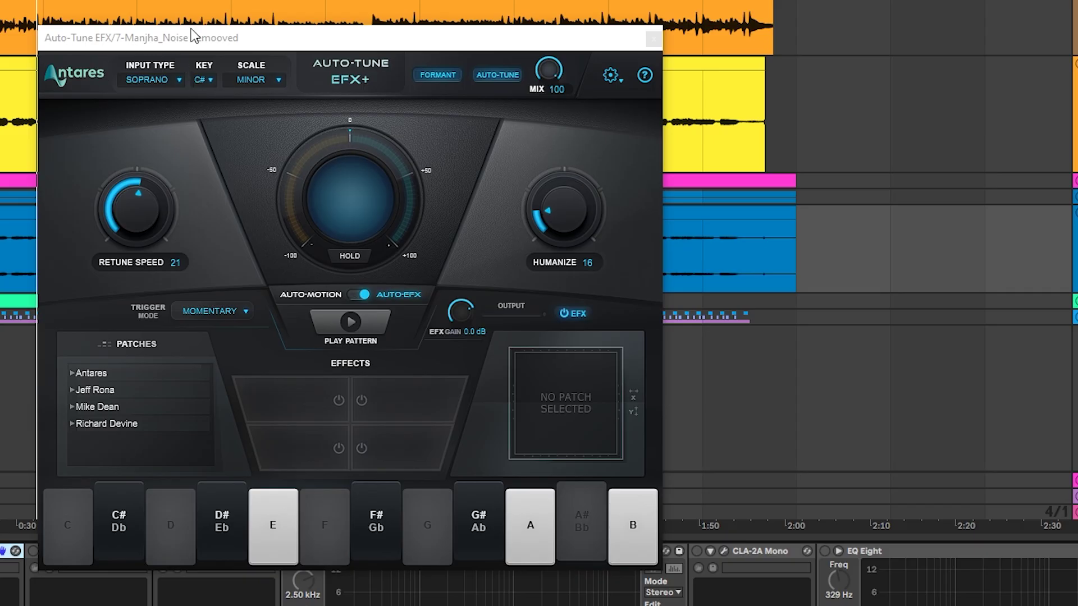
# Compare the Alto/Tenor and Soprano input types during playback and leave the input type on Alto/Tenor.
pyautogui.click(178, 80)
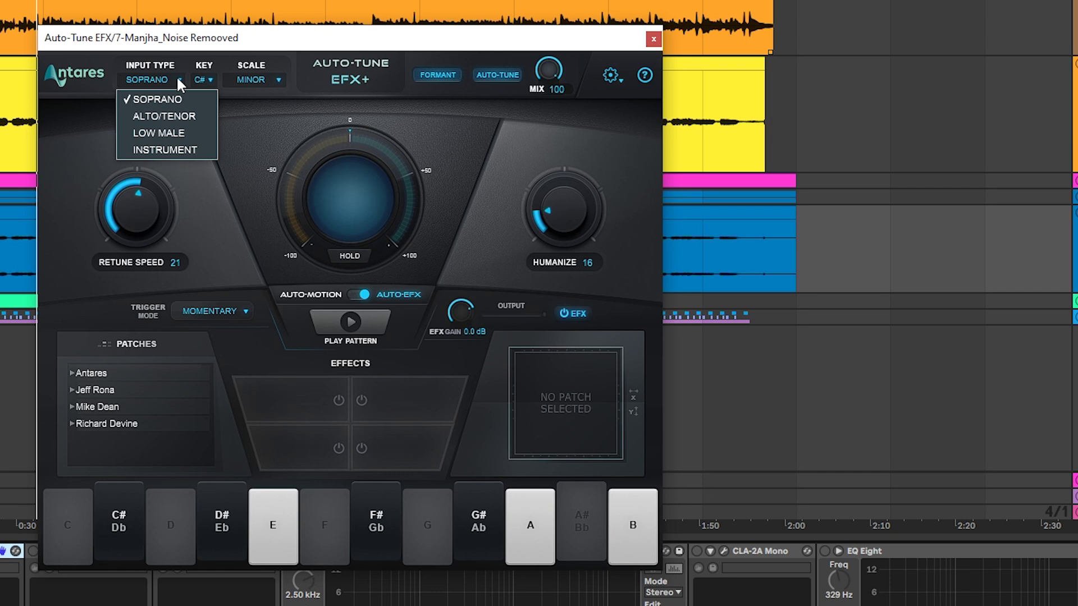
pyautogui.click(167, 118)
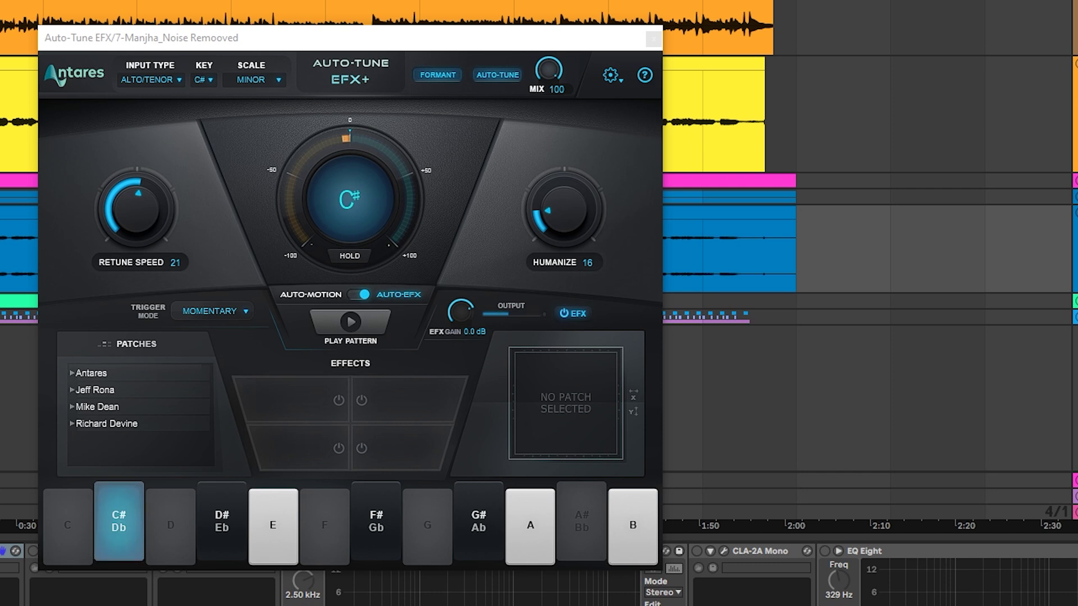
pyautogui.click(168, 78)
pyautogui.click(166, 99)
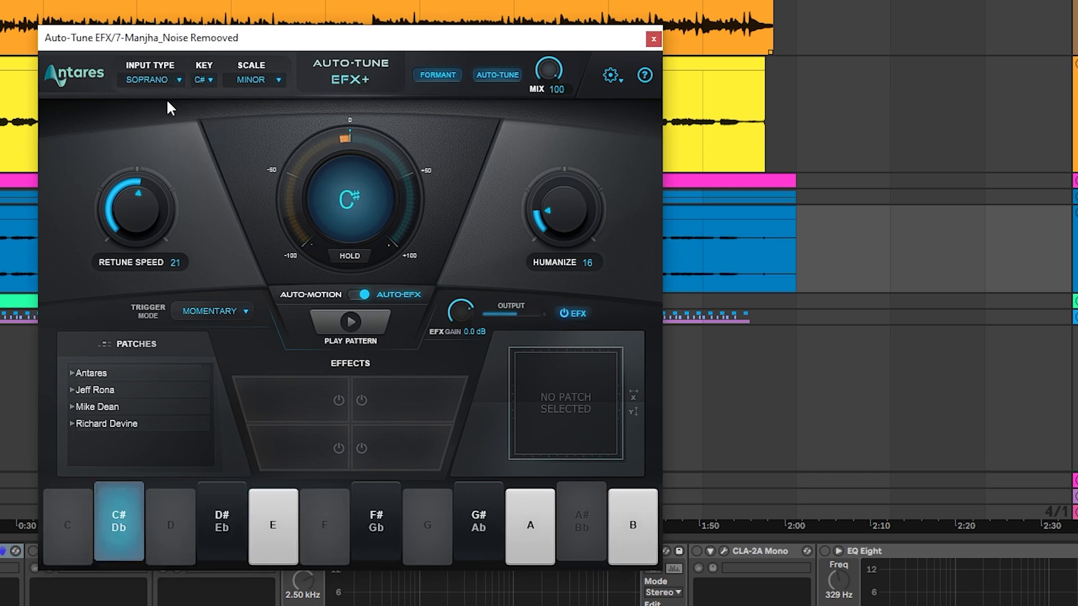
pyautogui.click(168, 79)
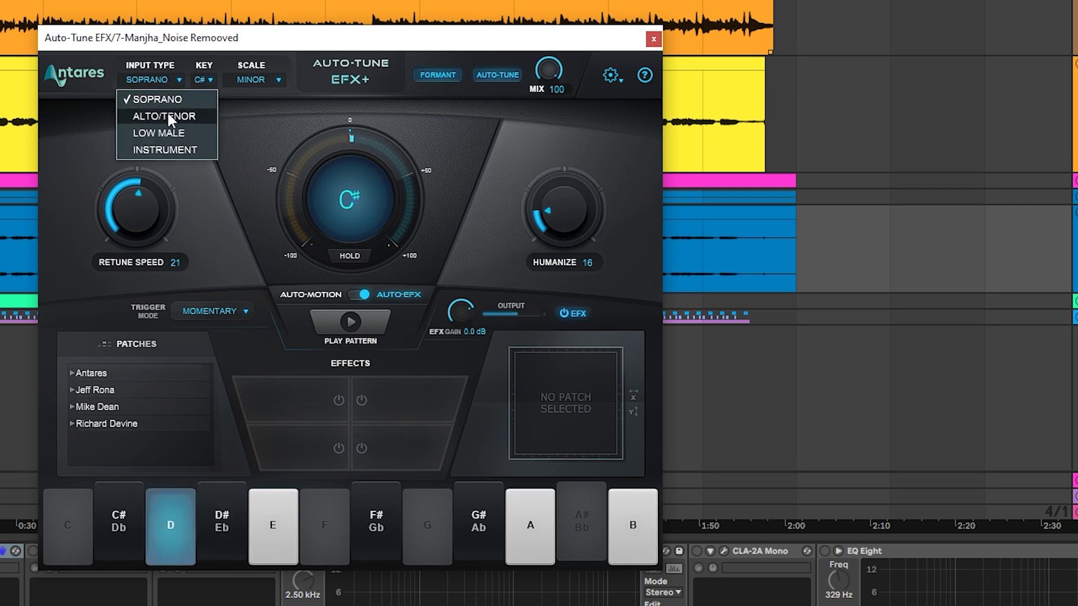
pyautogui.click(166, 110)
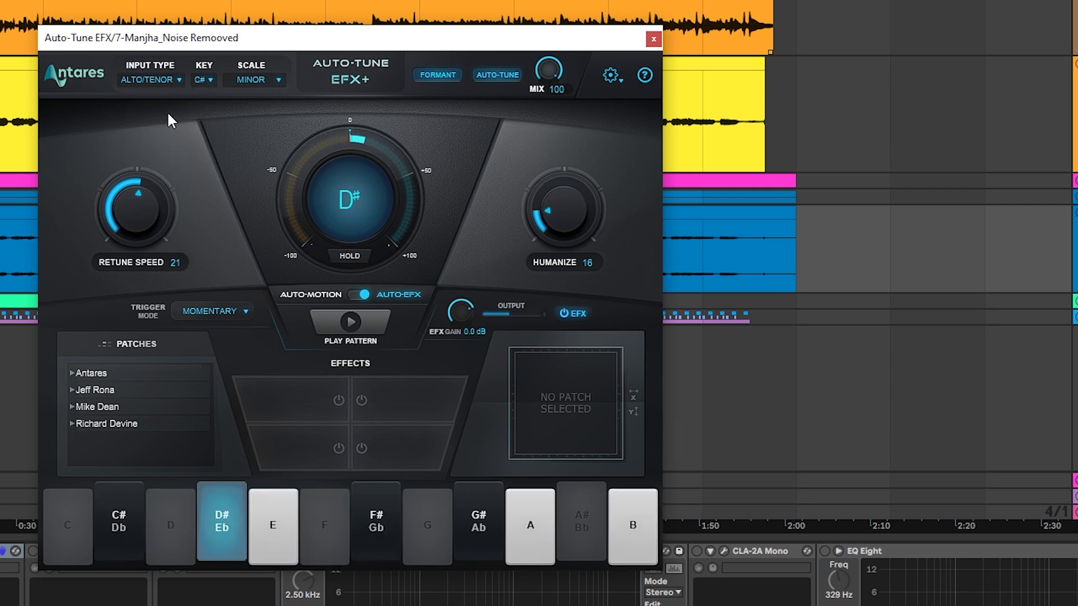
pyautogui.scroll(2, 152, 195)
pyautogui.scroll(-2, 151, 193)
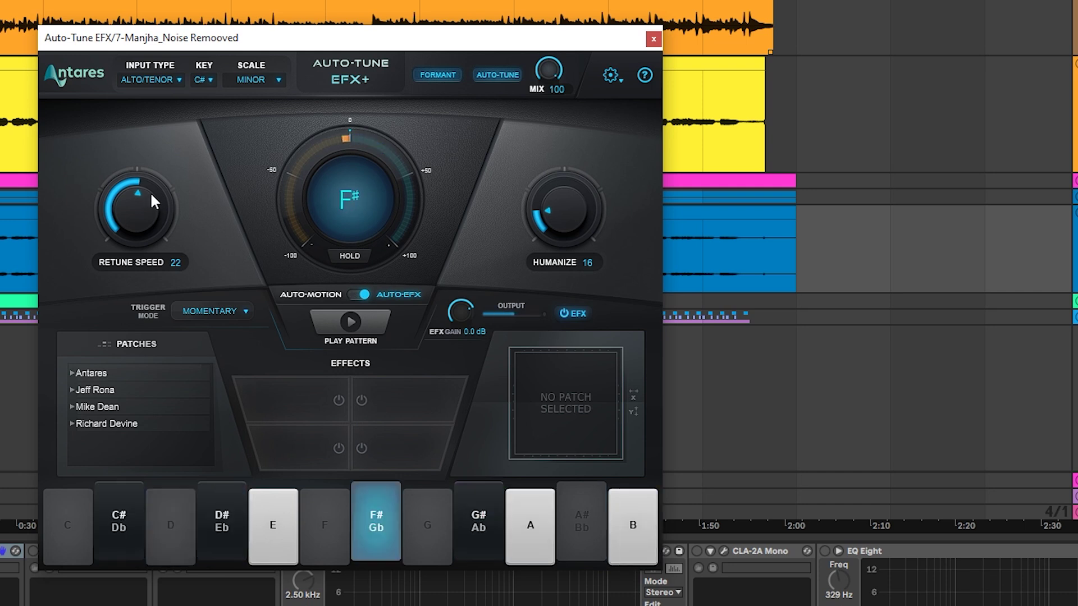
# Audition the Low Male input type and set the input type back to Alto/Tenor.
pyautogui.click(145, 74)
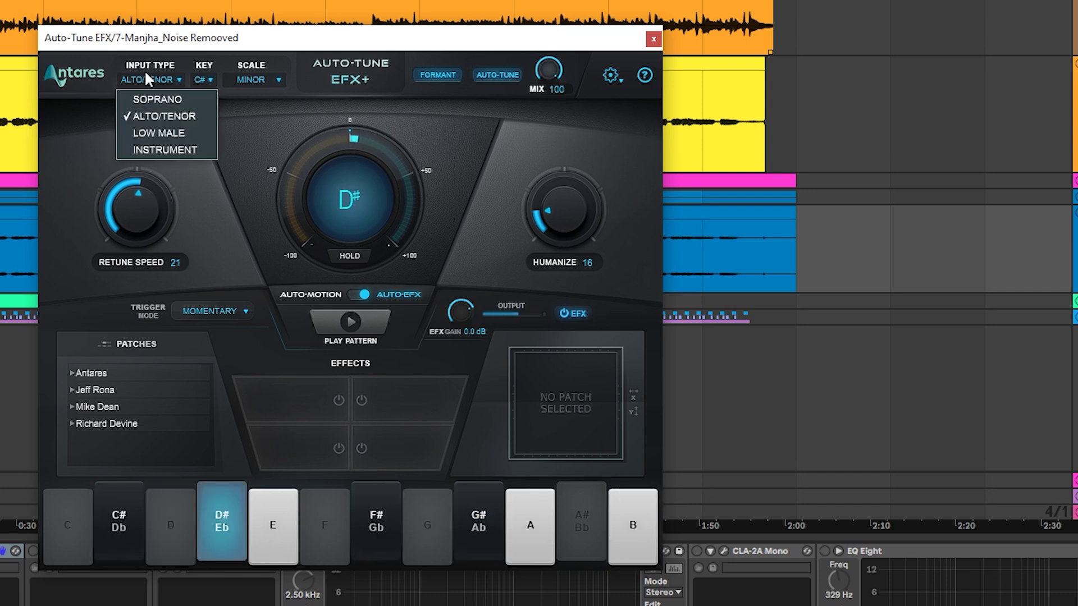
pyautogui.click(153, 134)
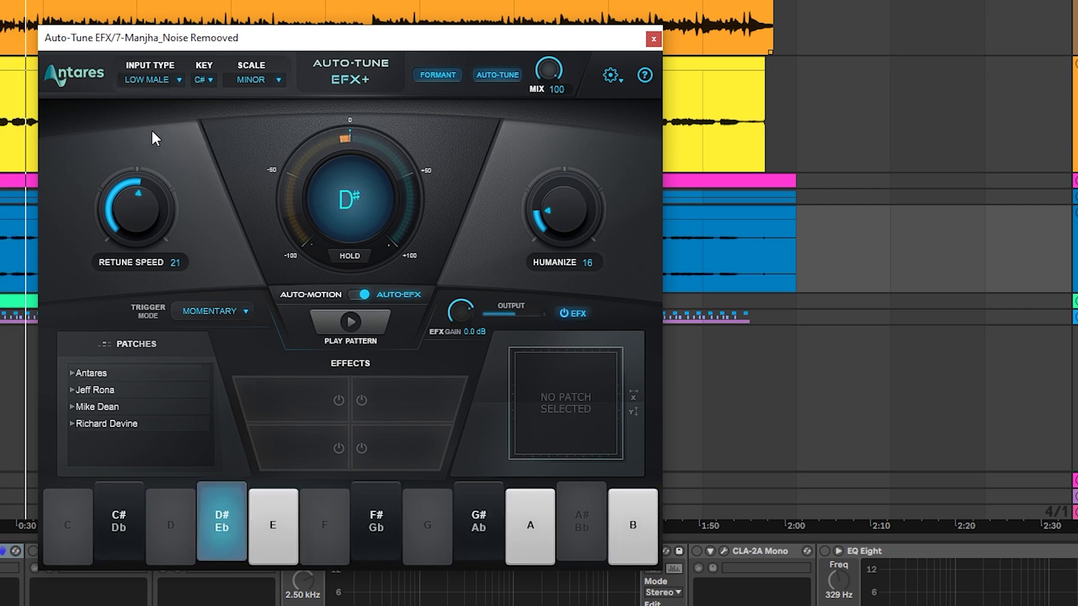
pyautogui.click(162, 79)
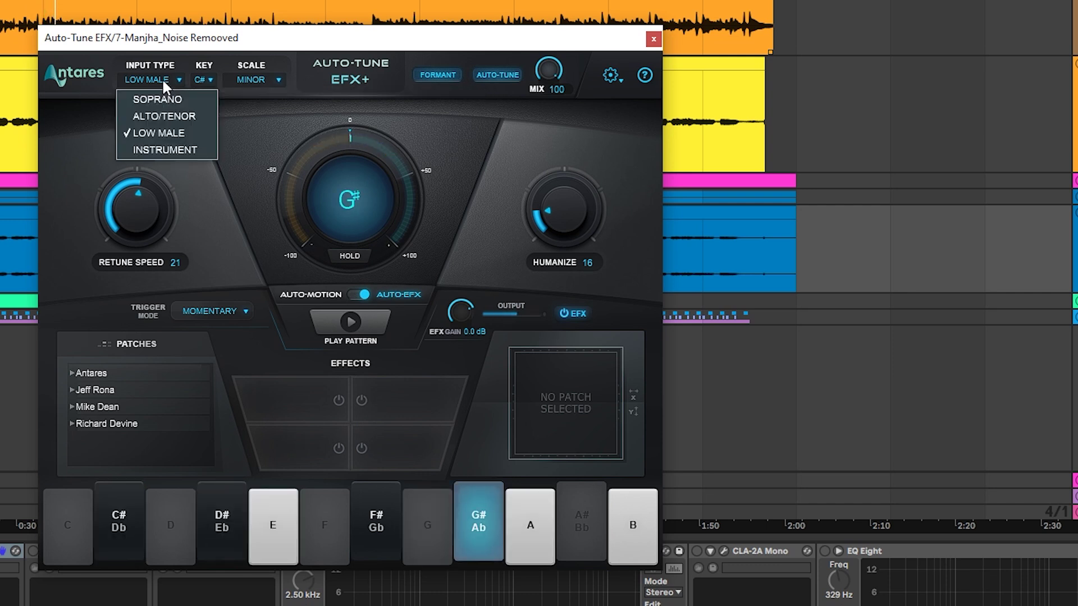
pyautogui.click(162, 115)
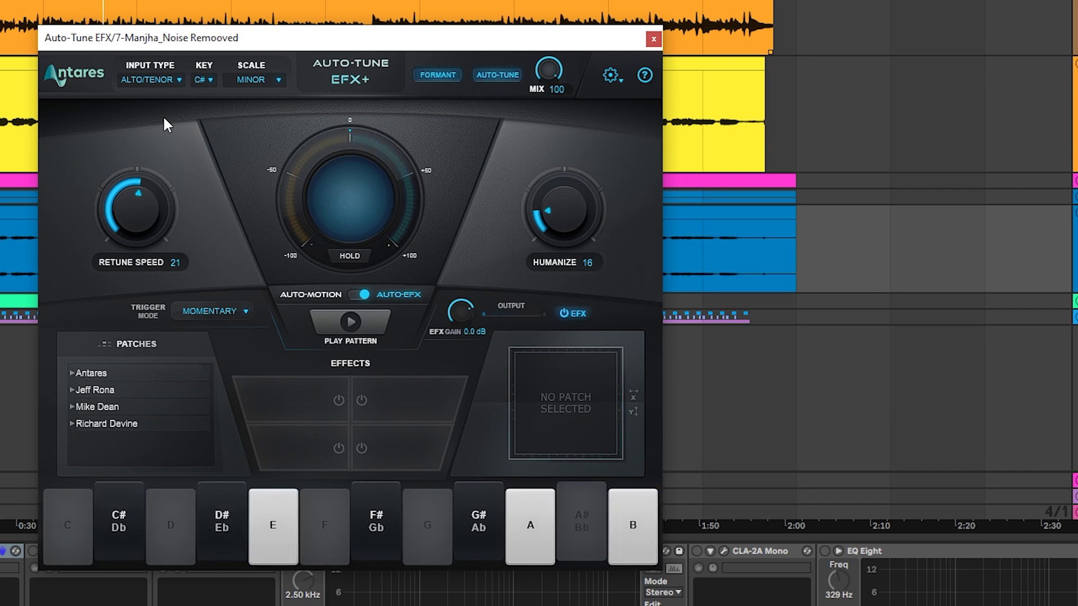
pyautogui.click(159, 82)
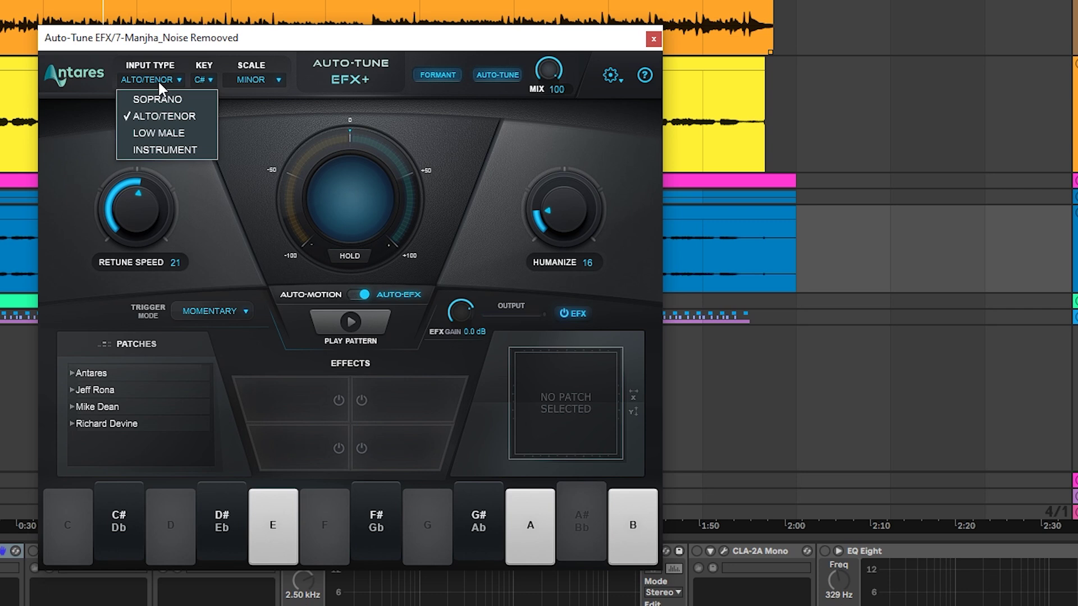
pyautogui.click(74, 133)
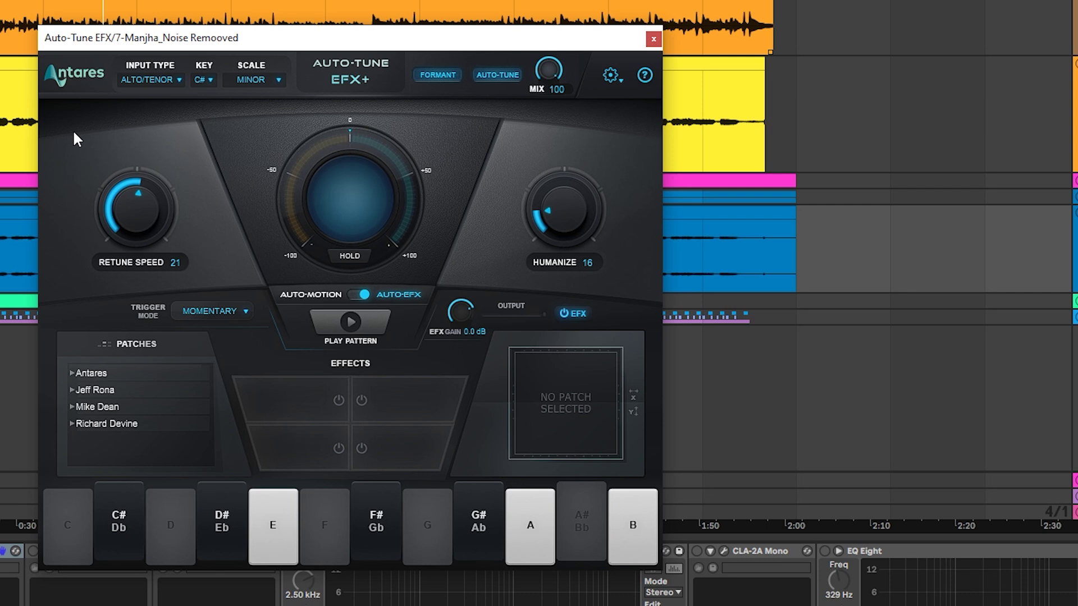
pyautogui.click(160, 79)
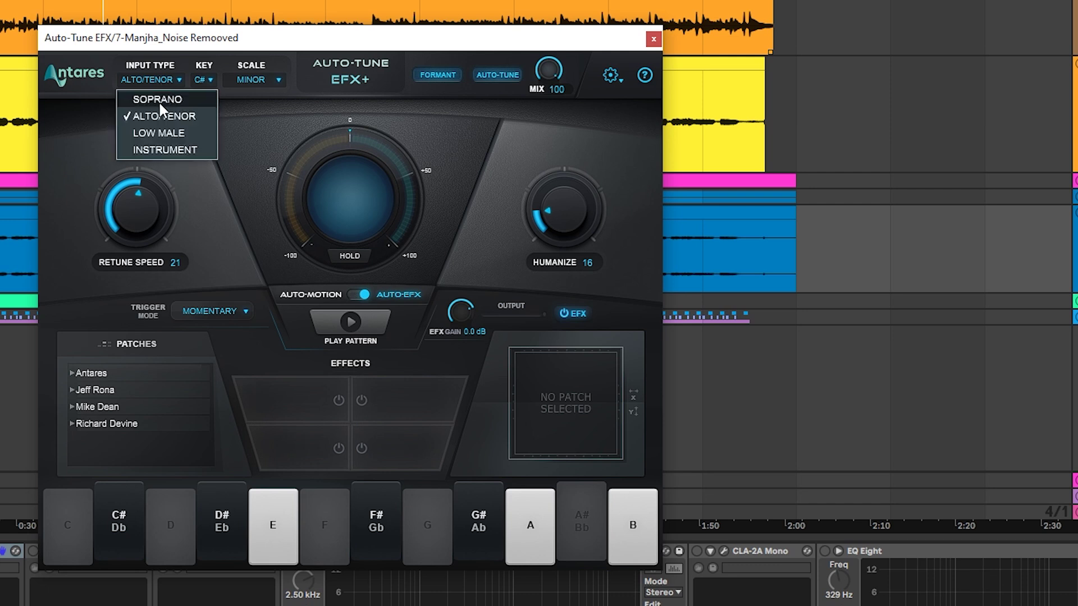
pyautogui.click(69, 180)
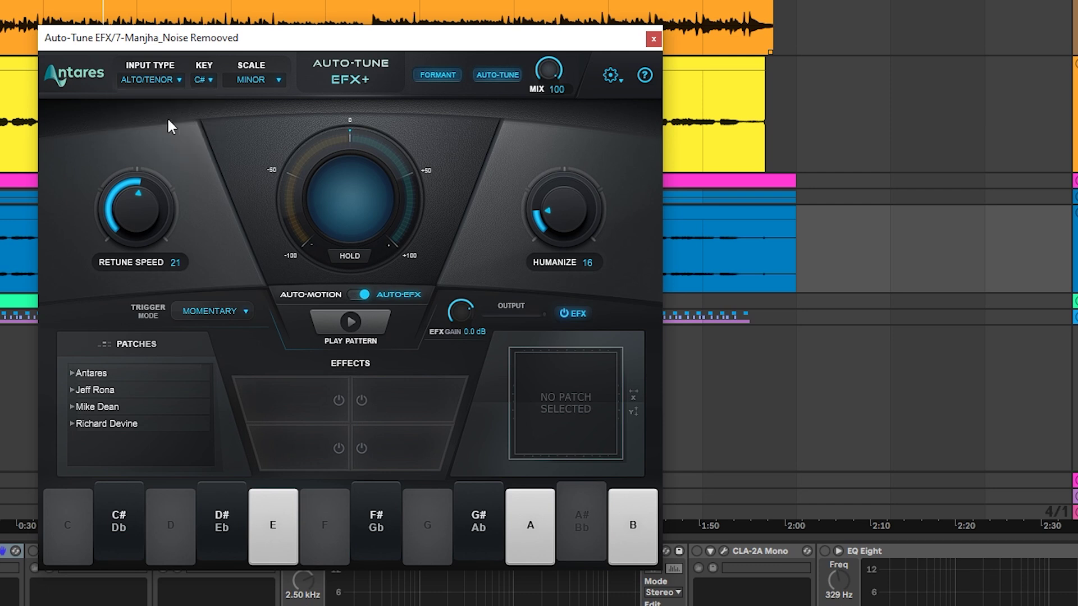
pyautogui.click(175, 79)
pyautogui.click(84, 148)
pyautogui.click(170, 76)
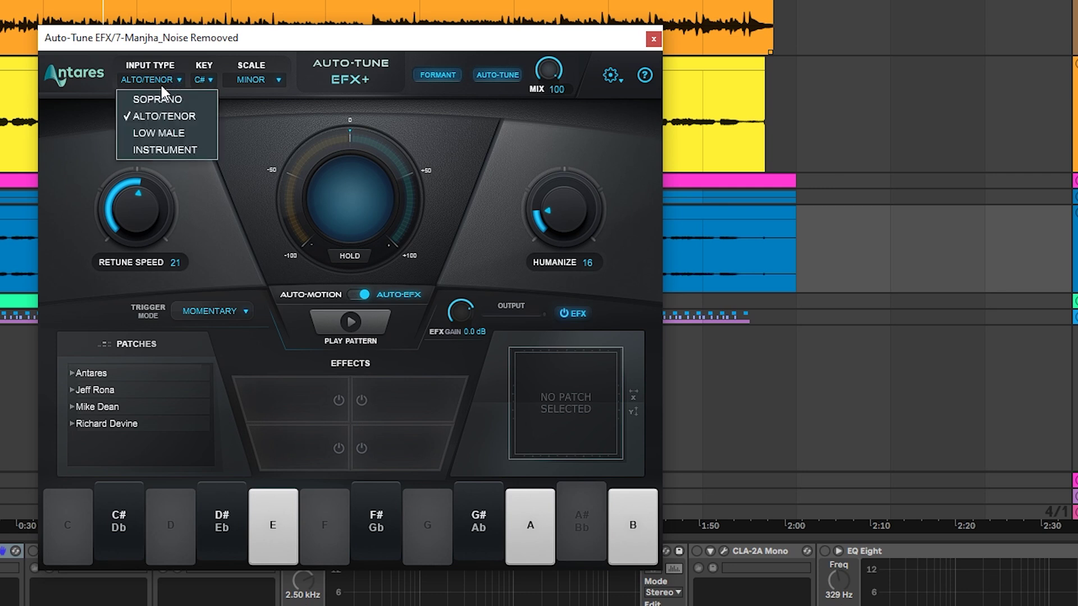
pyautogui.click(75, 148)
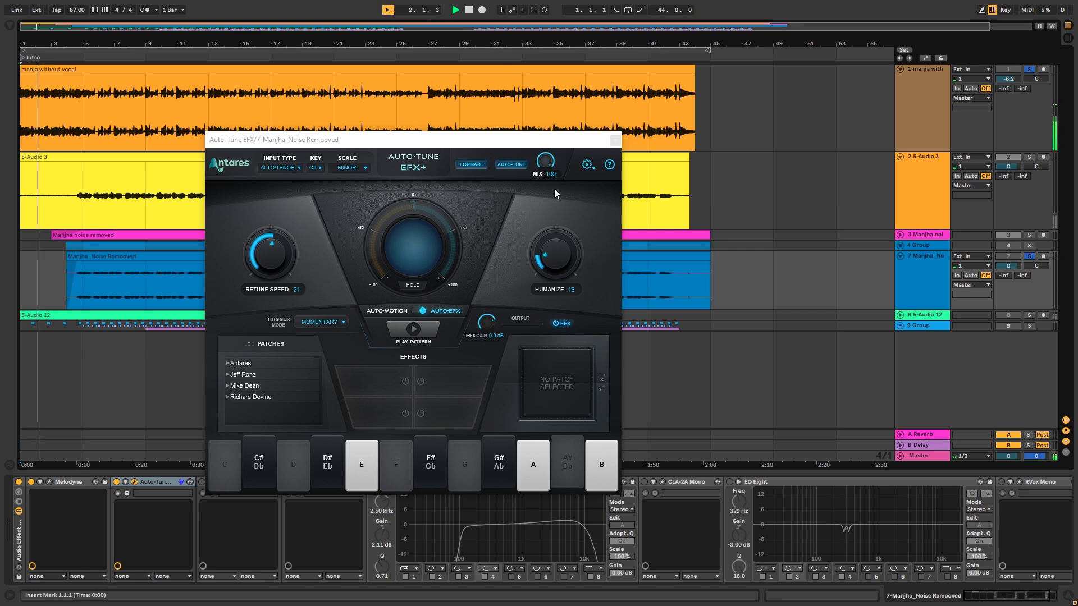
# Move the Auto-Tune window clear of the vocal clips and raise Retune Speed to 23 during playback.
pyautogui.moveTo(501, 145); pyautogui.dragTo(893, 147)
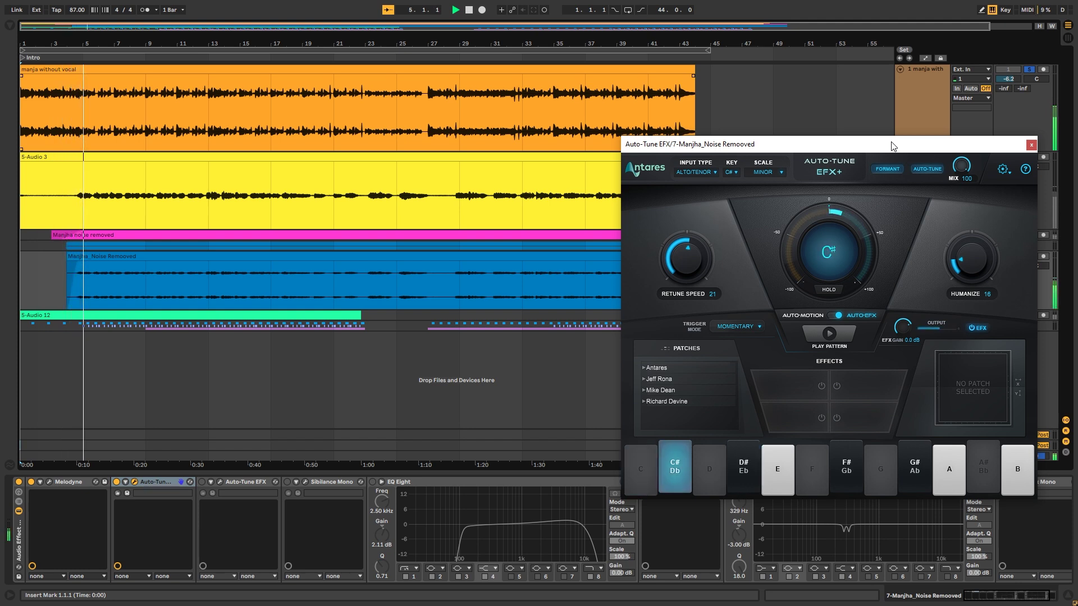
pyautogui.scroll(1, 690, 261)
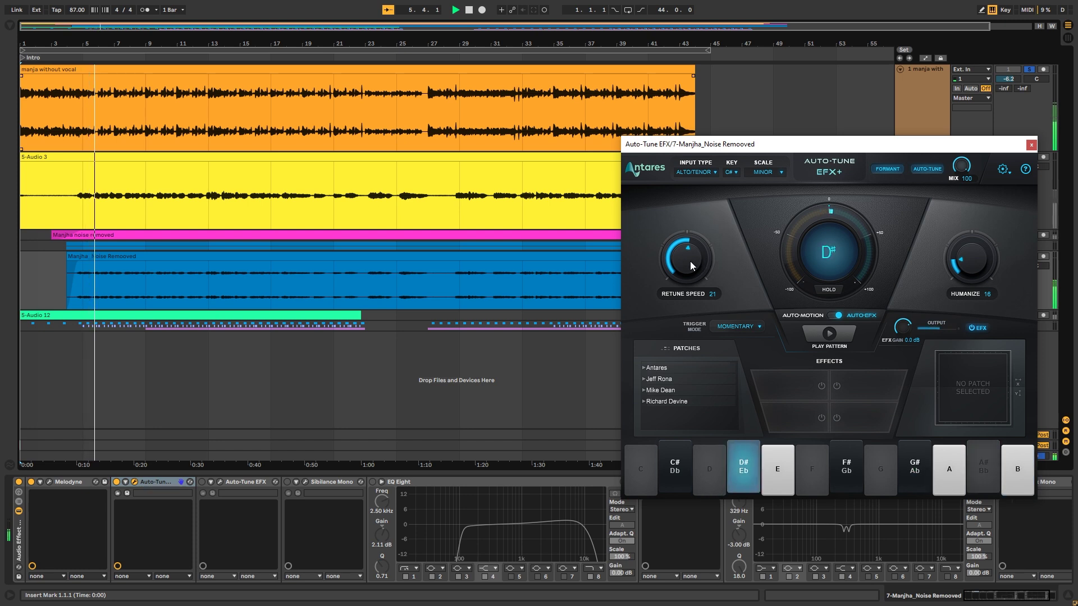
pyautogui.scroll(1, 689, 262)
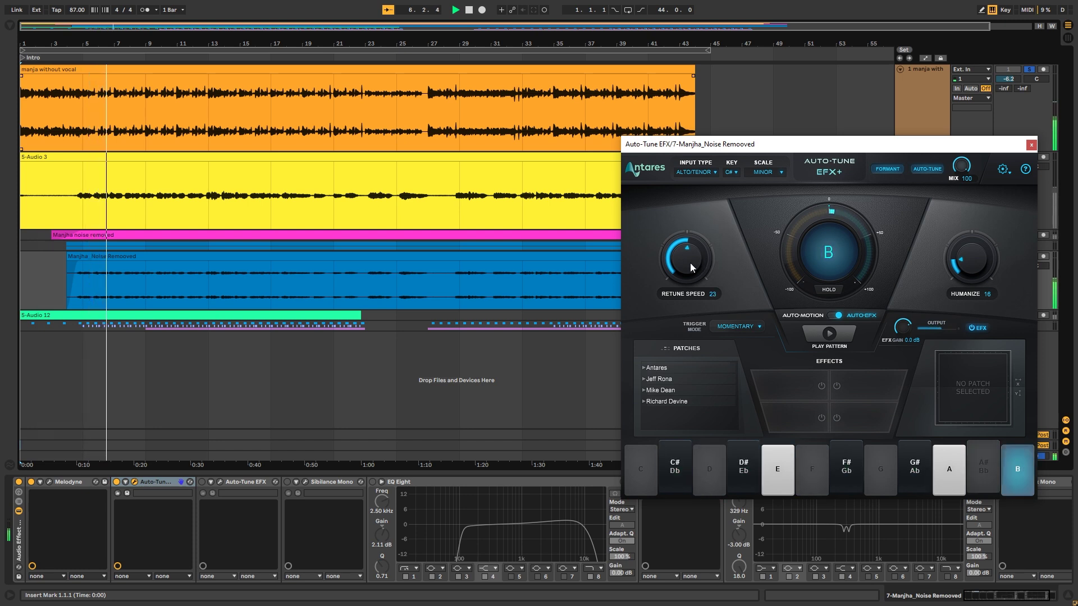